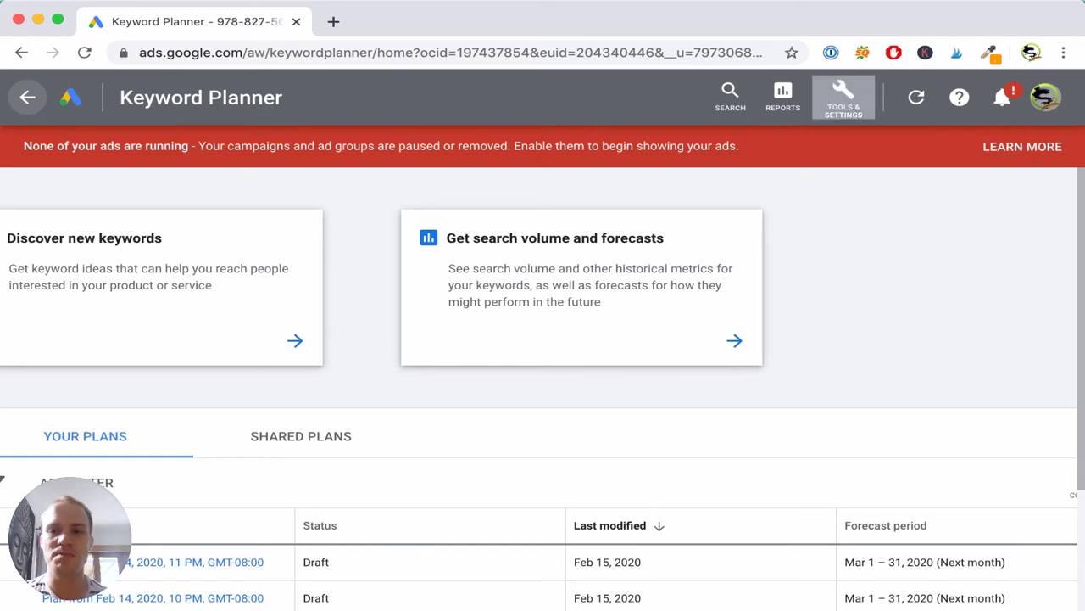
# - In Keyword Planner, forecast search volume for 'pet reptiles', then start a new keyword ideas search
pyautogui.click(844, 97)
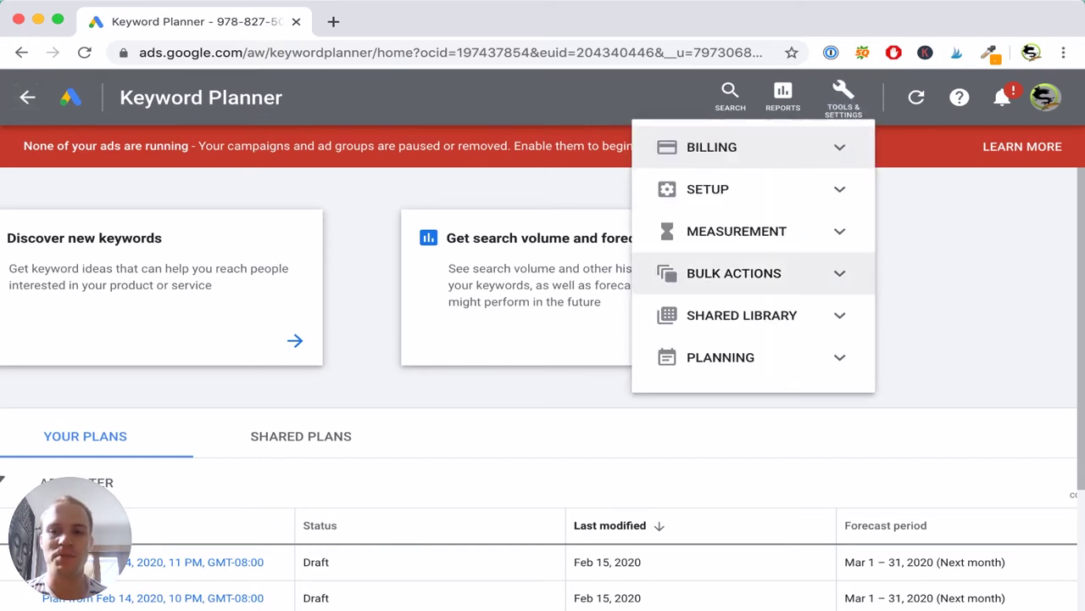
pyautogui.click(721, 357)
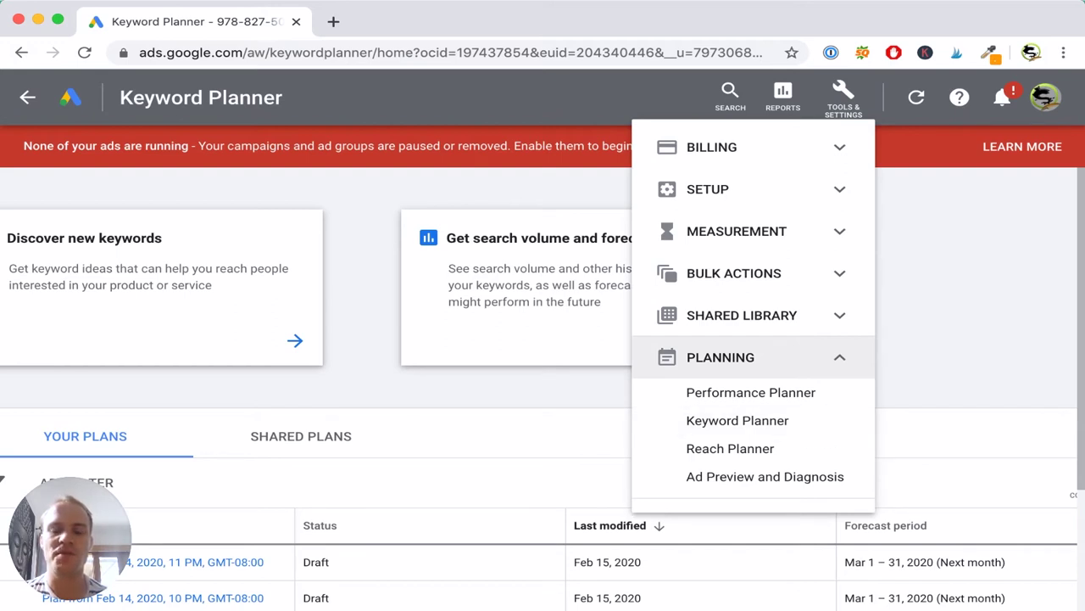
pyautogui.press('Escape')
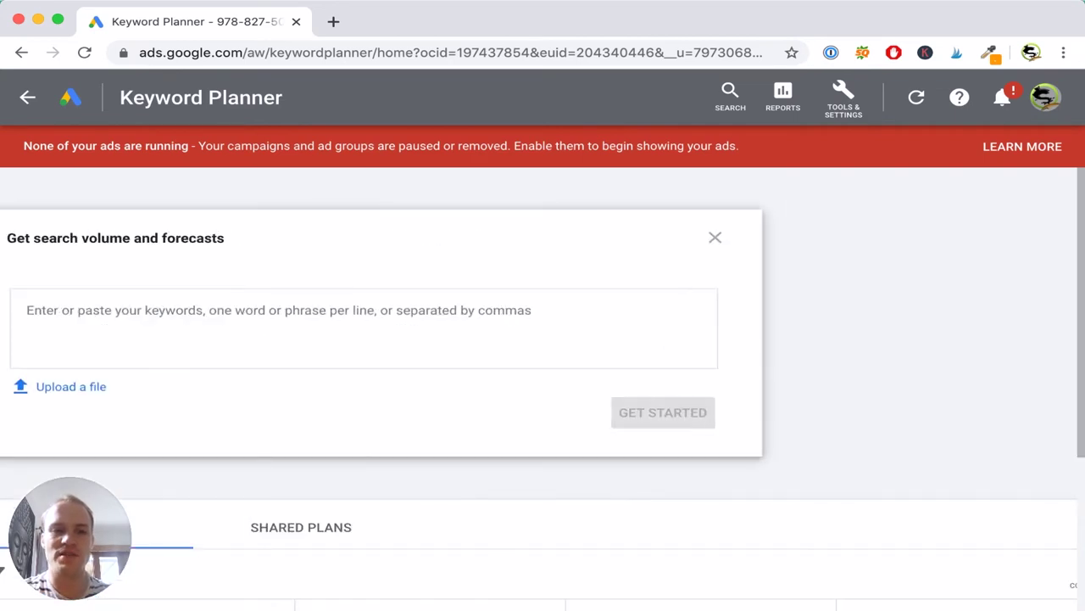
pyautogui.write('pet reptiles')
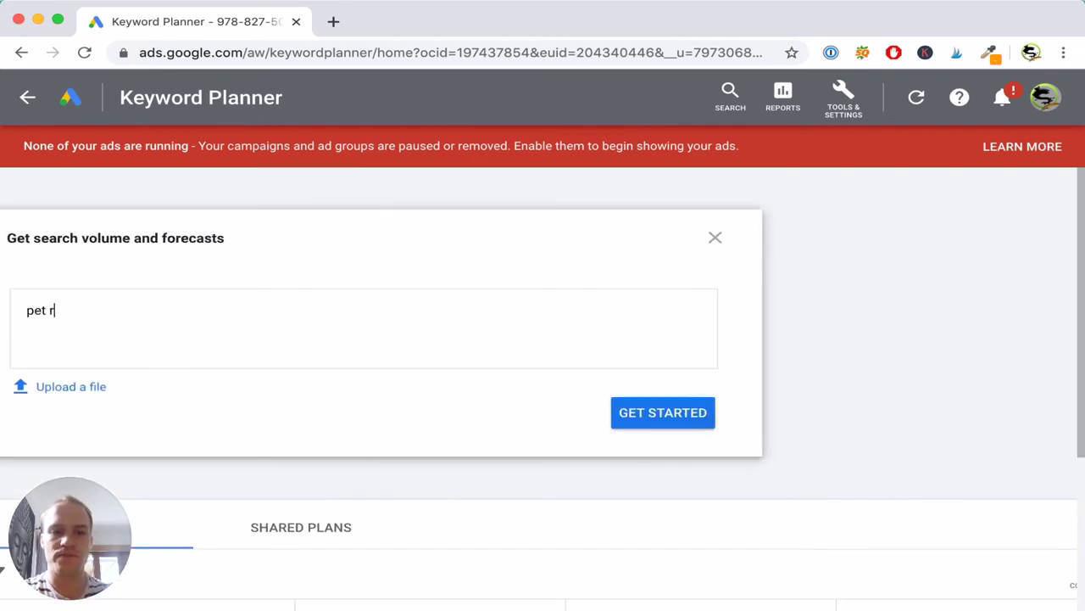
pyautogui.press('Return')
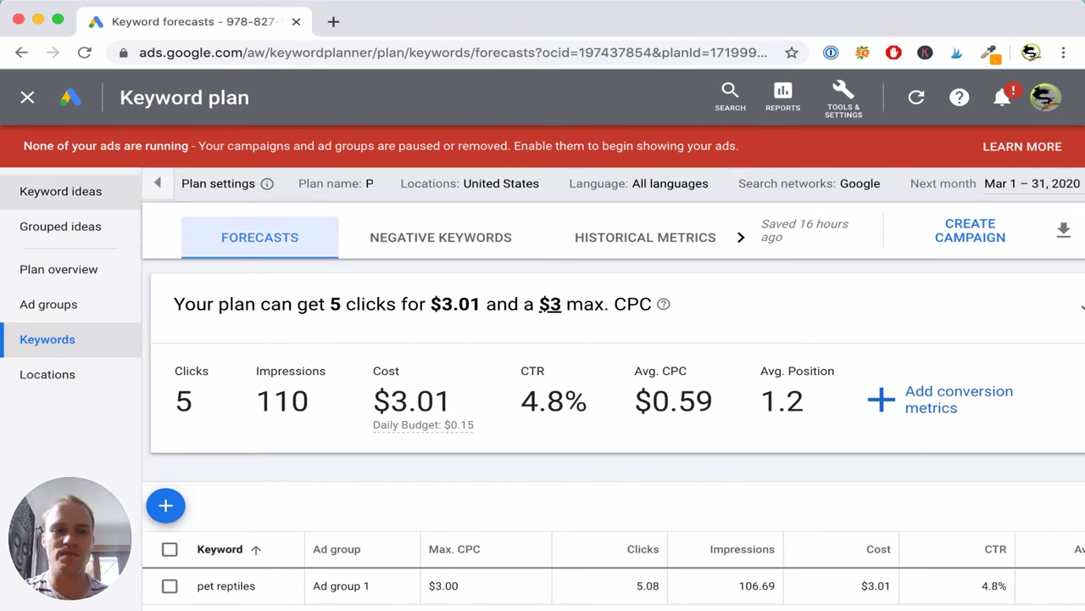
pyautogui.click(60, 191)
pyautogui.click(339, 230)
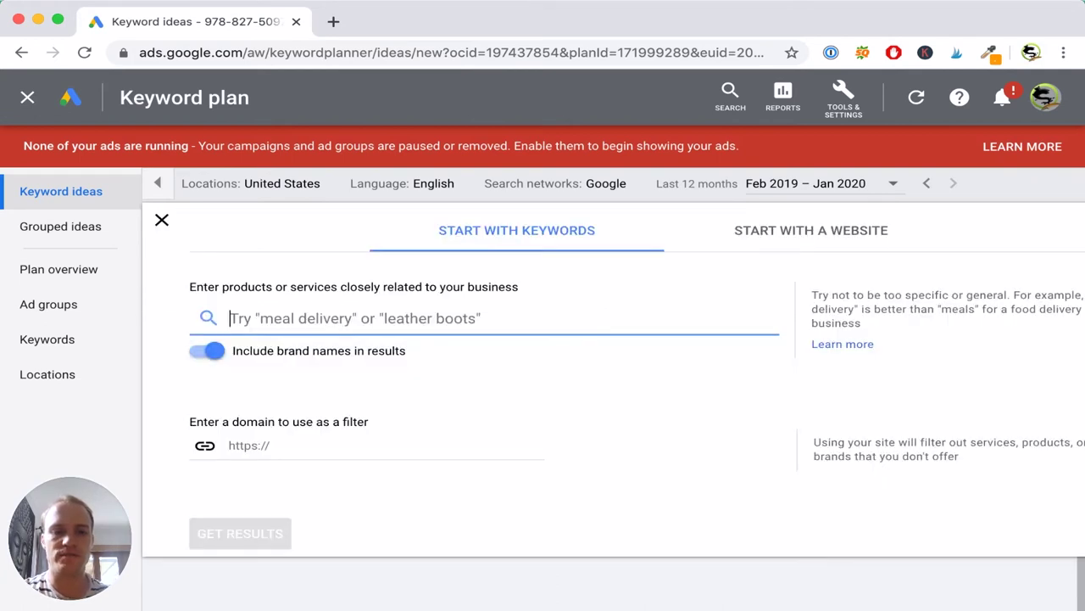
# - Enter 'pet reptiles' as the seed keyword to list 841 ideas for the United States
pyautogui.write('pet reptiles')
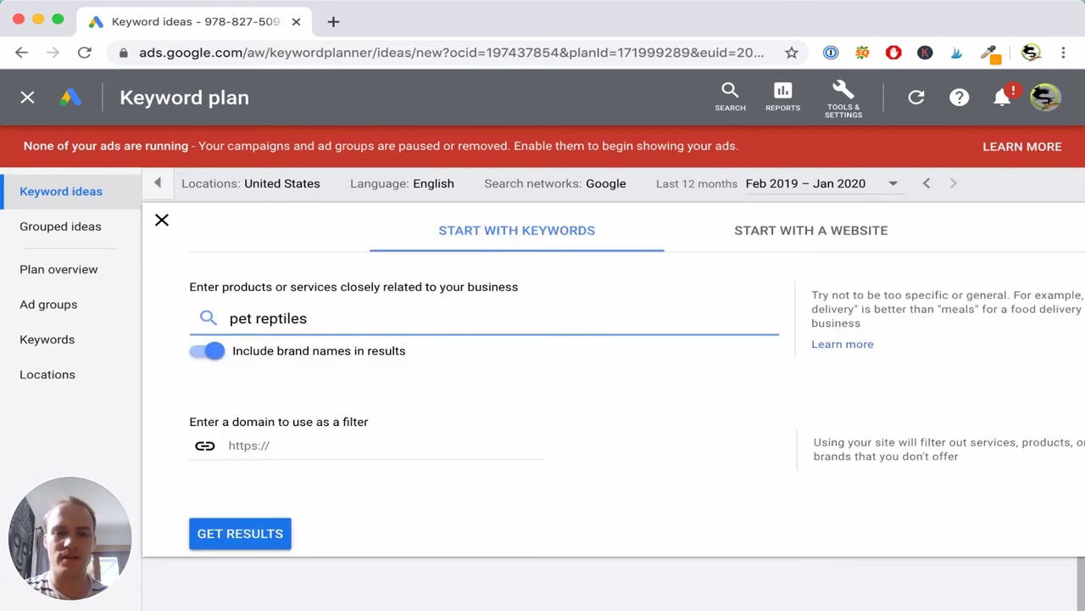
pyautogui.press('Return')
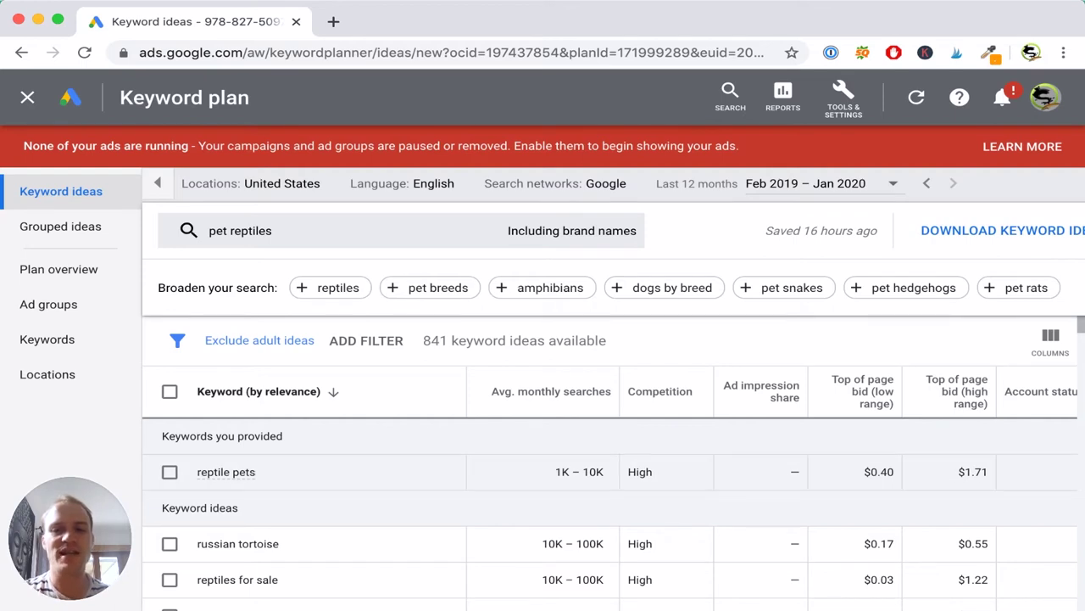
pyautogui.scroll(-1, 594, 509)
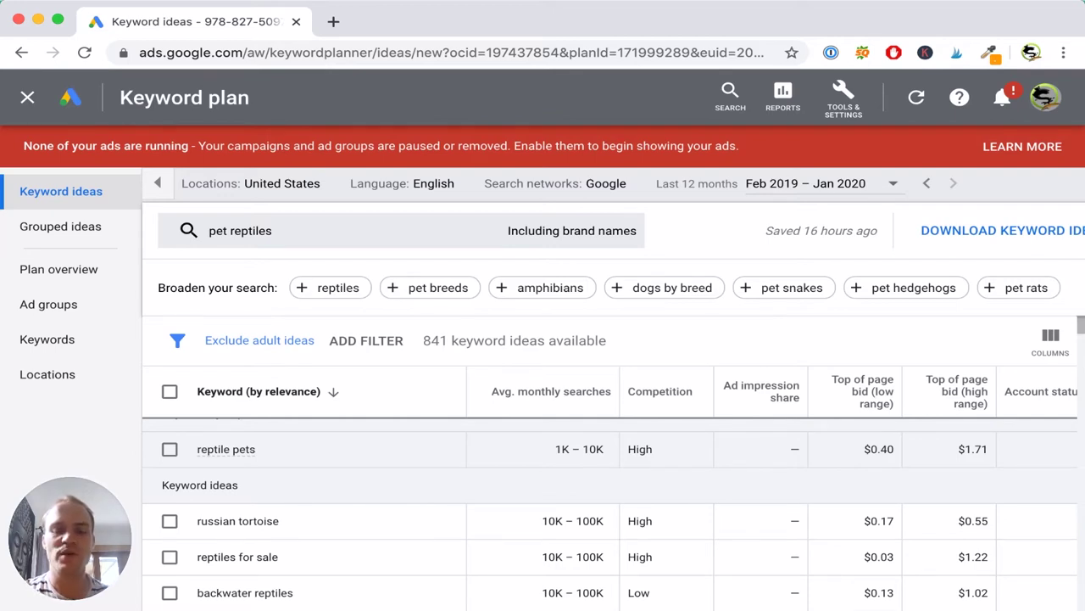
pyautogui.scroll(-2, 610, 509)
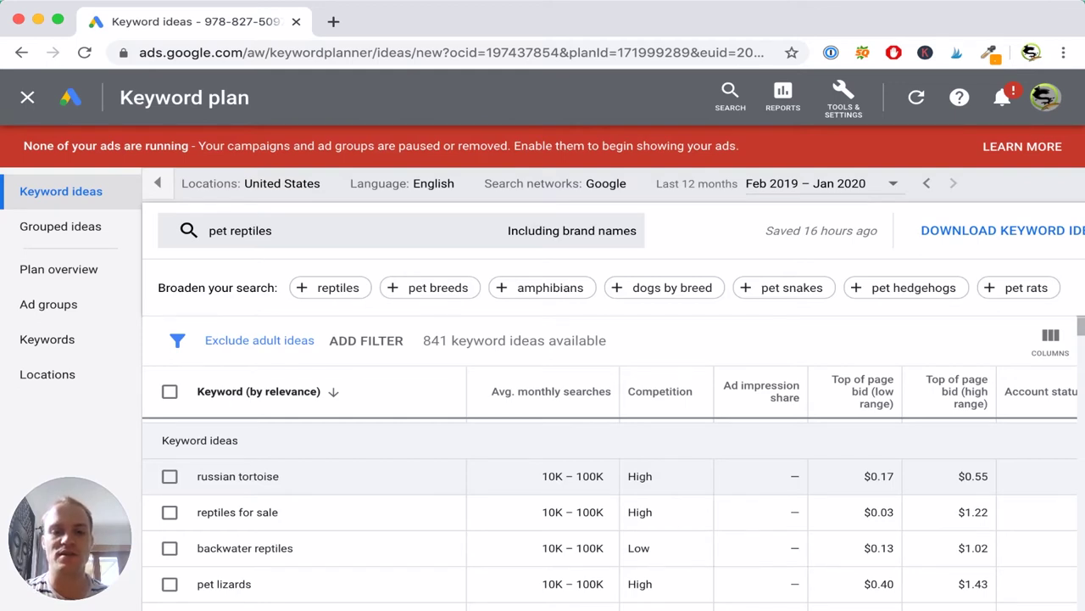
pyautogui.scroll(-1, 611, 509)
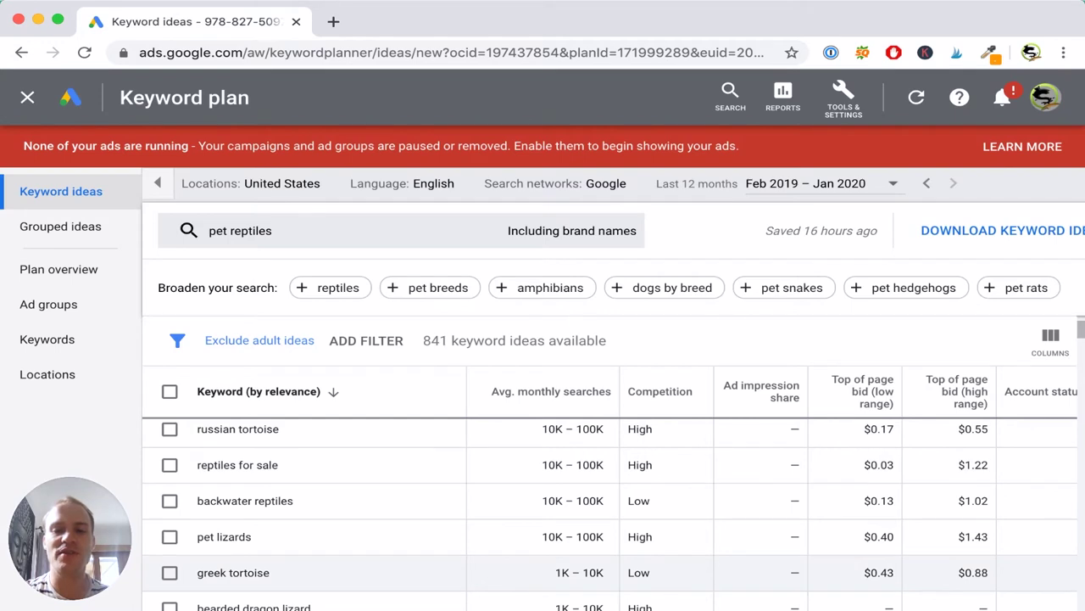
pyautogui.scroll(-5, 593, 518)
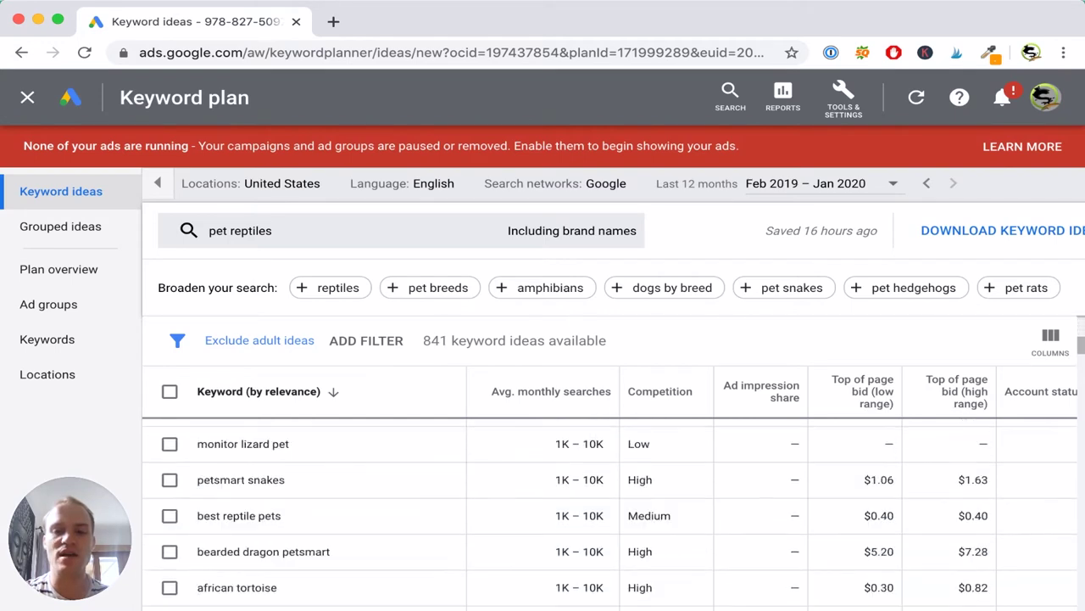
pyautogui.scroll(-1, 594, 517)
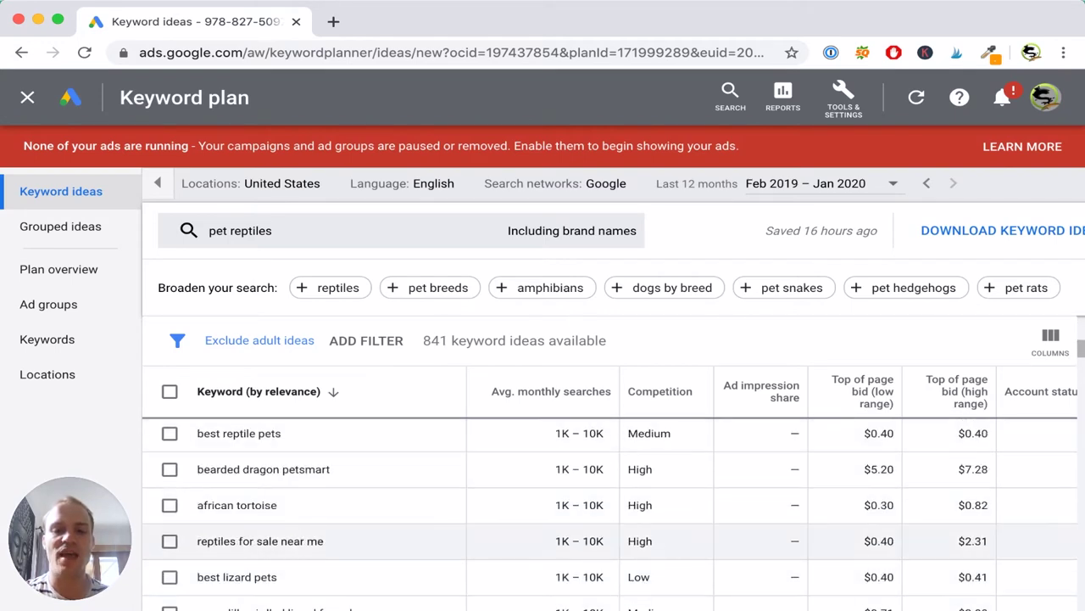
pyautogui.scroll(6, 593, 526)
pyautogui.scroll(-3, 594, 542)
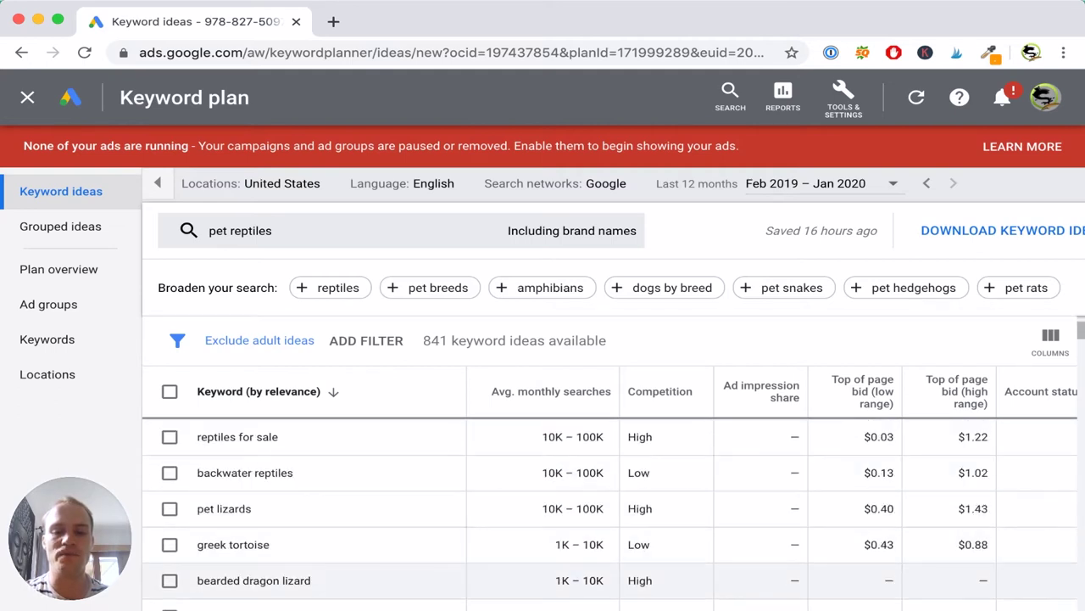
pyautogui.scroll(-10, 593, 526)
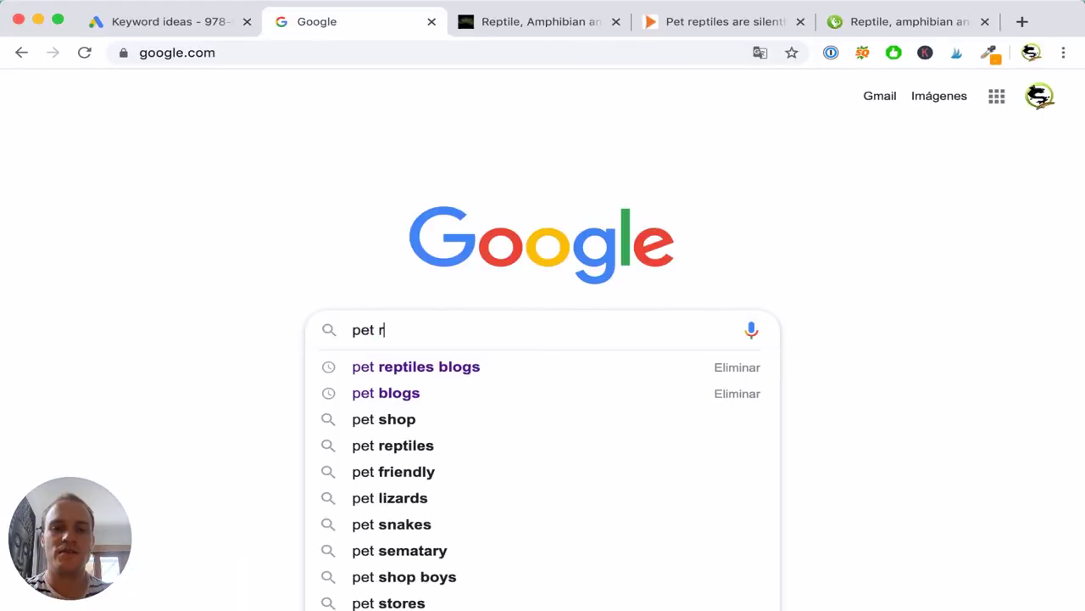
# - Replace the search query and search Google for 'pet reptiles blogs'
pyautogui.write('eptiles')
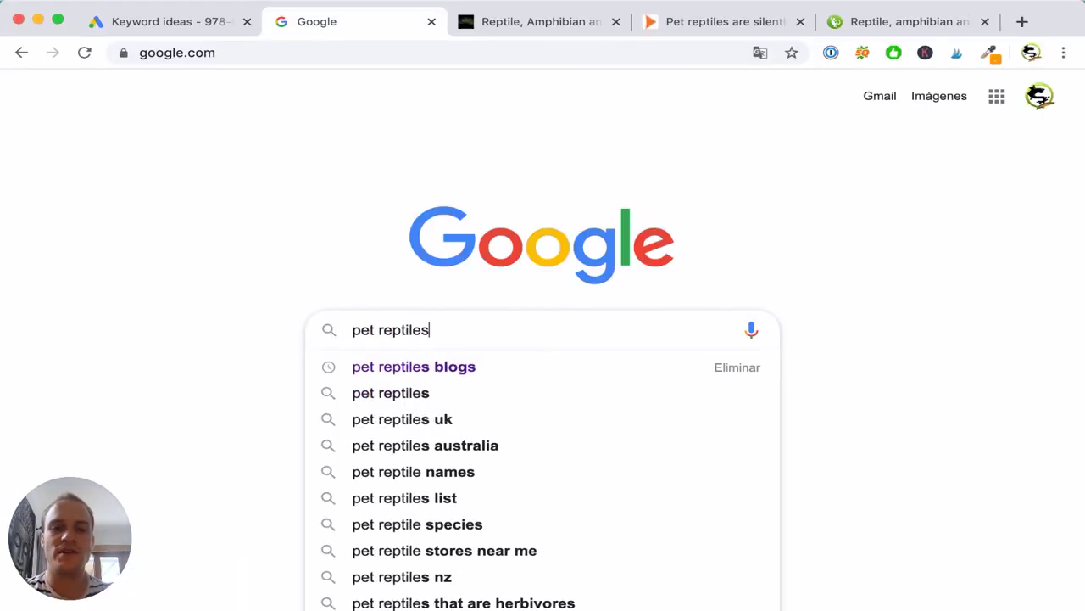
pyautogui.press('super+a')
pyautogui.press('BackSpace')
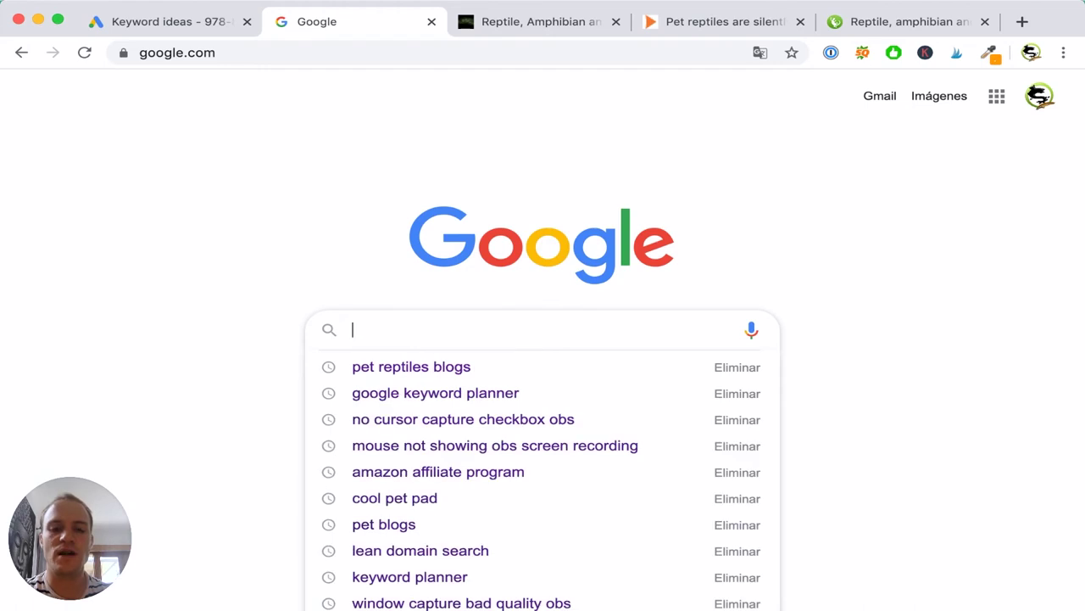
pyautogui.write('pet r')
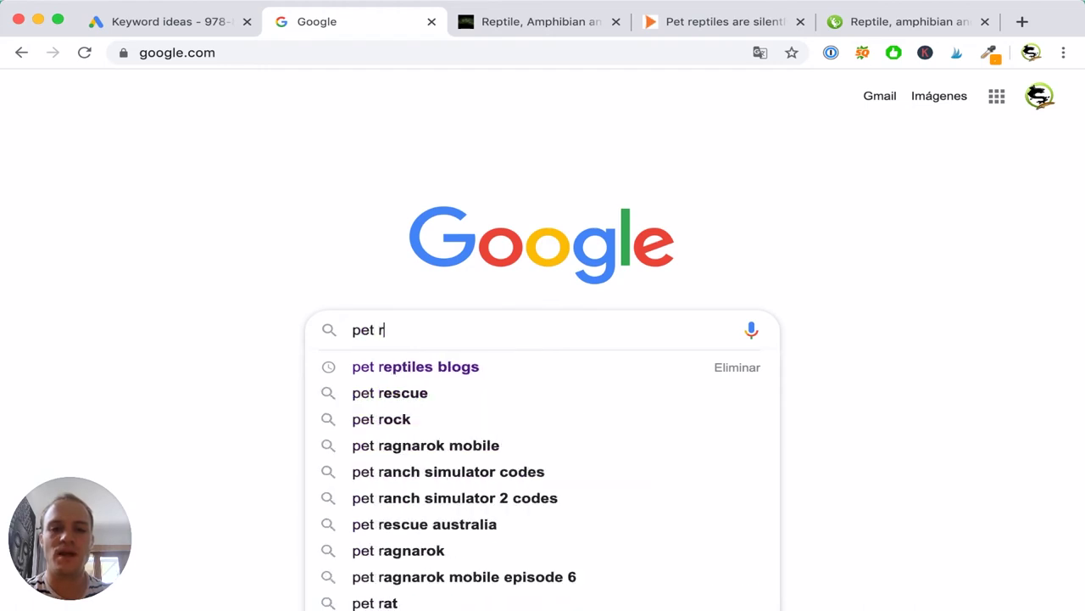
pyautogui.write('eptiles blogs')
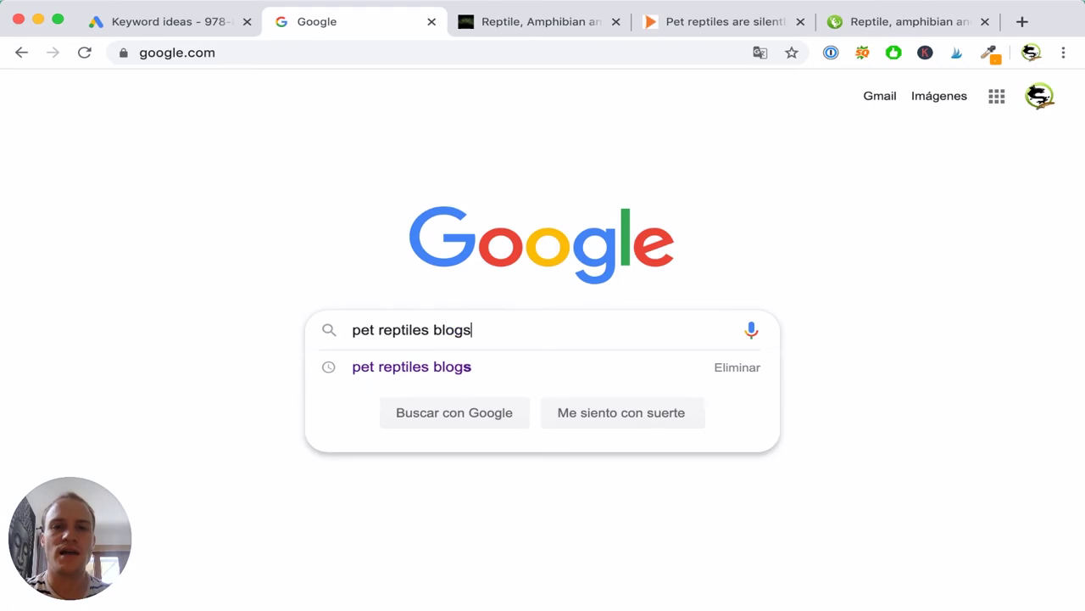
pyautogui.press('Return')
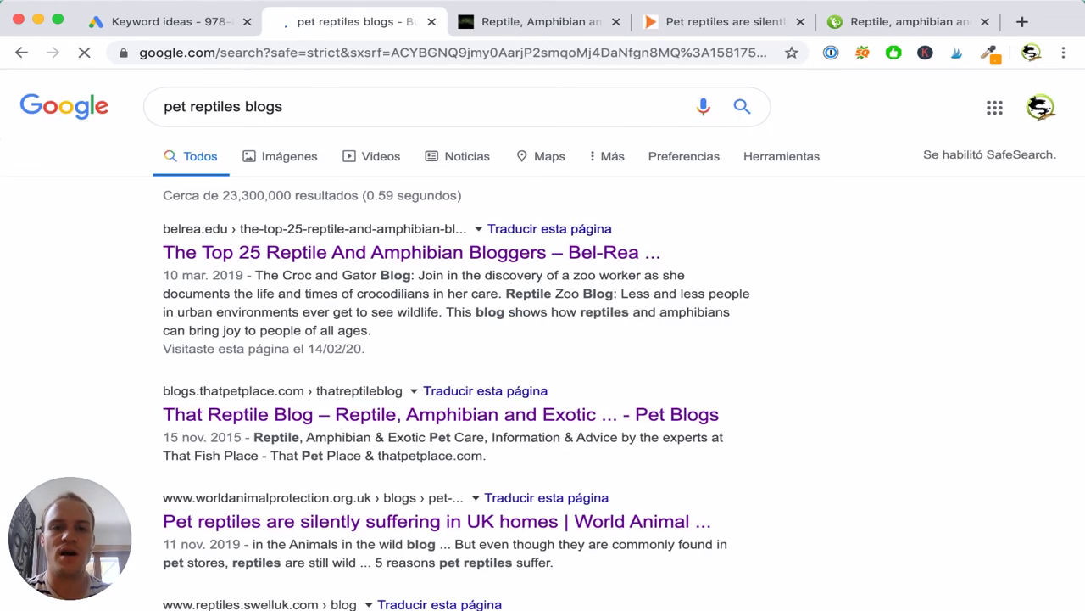
# - Review the competing results with SEOquake metrics, then bring up That Reptile Blog's page
pyautogui.scroll(-3, 458, 340)
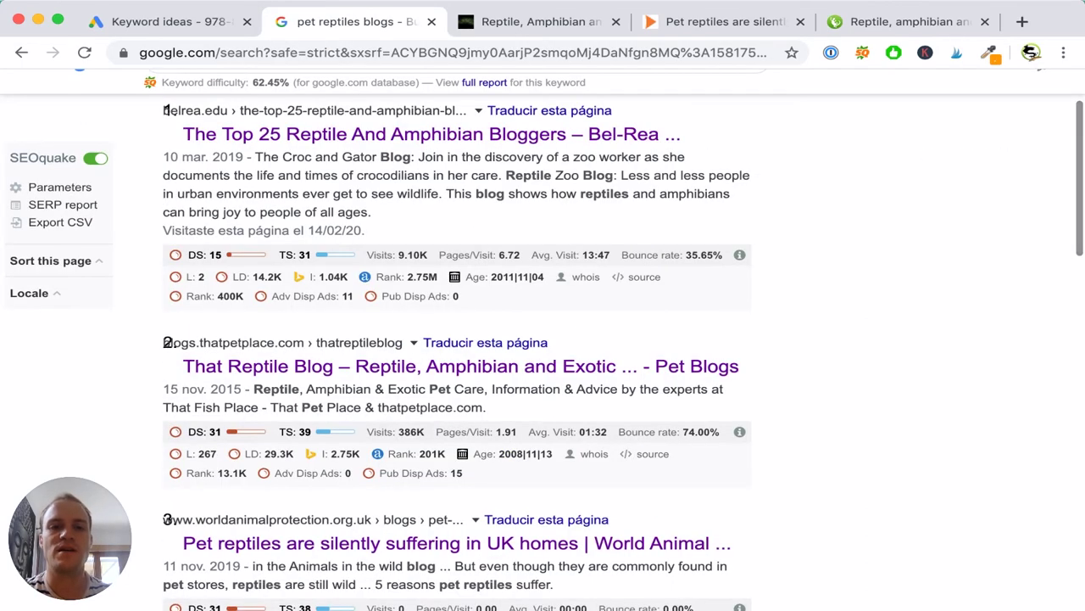
pyautogui.scroll(-4, 458, 339)
pyautogui.scroll(-10, 458, 369)
pyautogui.scroll(9, 458, 369)
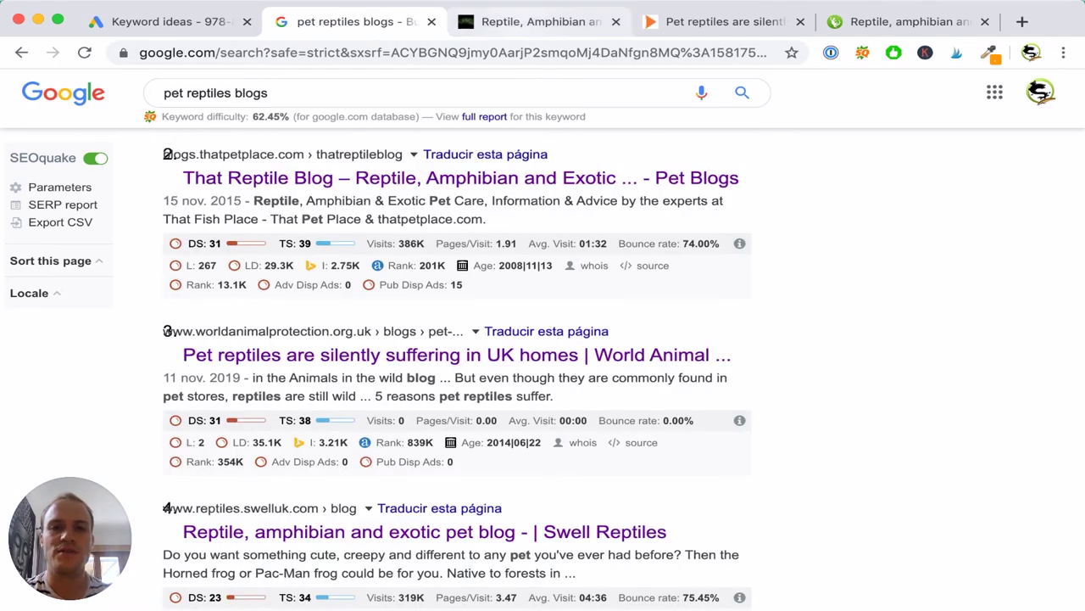
pyautogui.click(539, 21)
pyautogui.scroll(20, 542, 339)
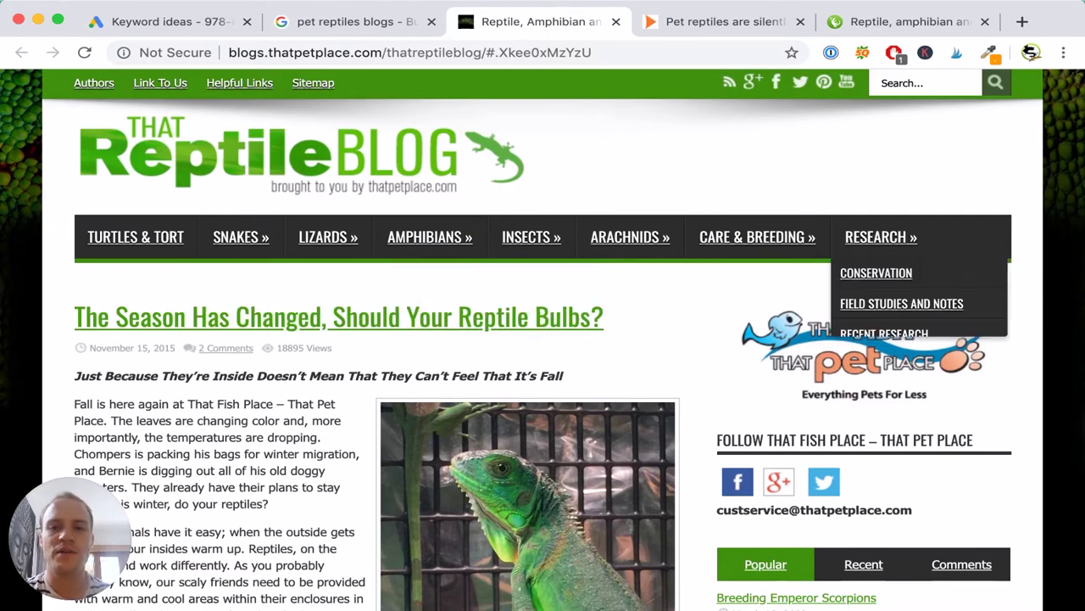
# - Read down through That Reptile Blog's page
pyautogui.scroll(-5, 543, 339)
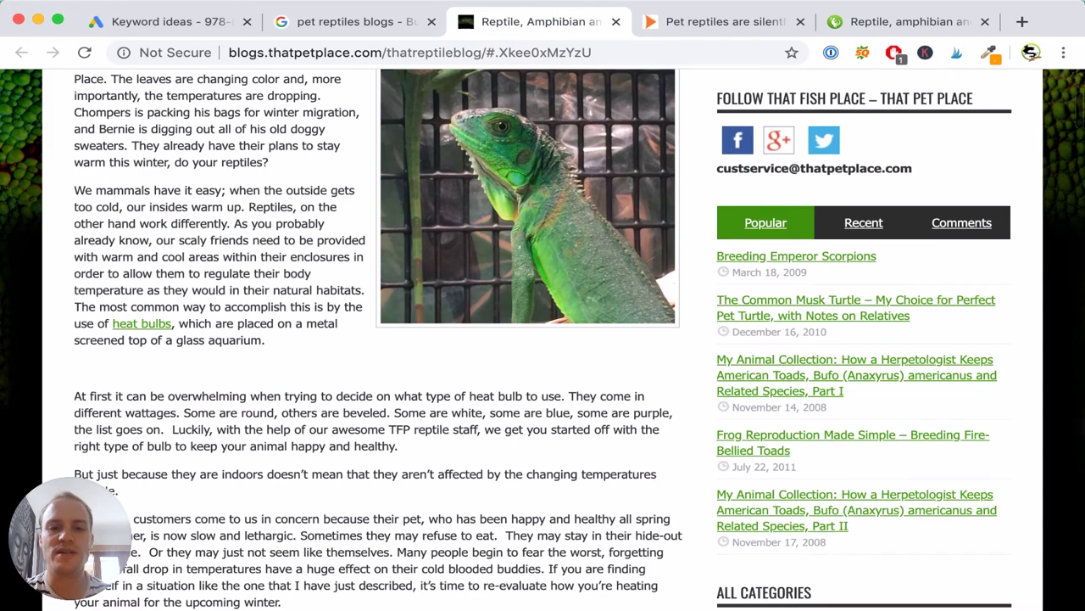
pyautogui.scroll(-15, 543, 339)
pyautogui.scroll(-15, 542, 340)
pyautogui.scroll(-10, 542, 339)
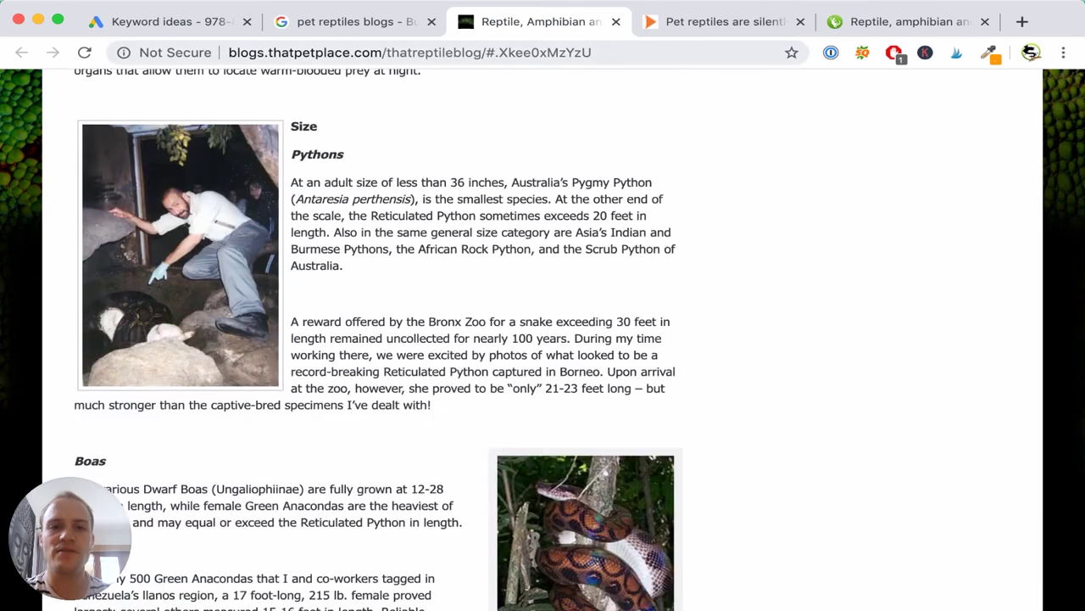
# - Look through the World Animal Protection pet reptiles article
pyautogui.click(721, 21)
pyautogui.scroll(15, 543, 340)
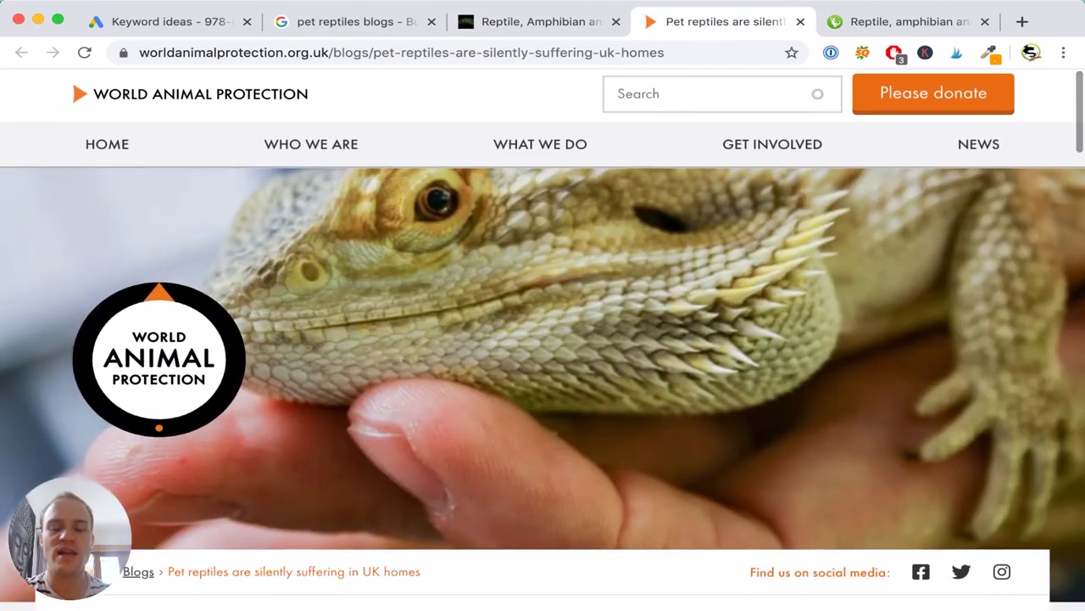
pyautogui.scroll(-5, 542, 340)
pyautogui.scroll(-2, 543, 339)
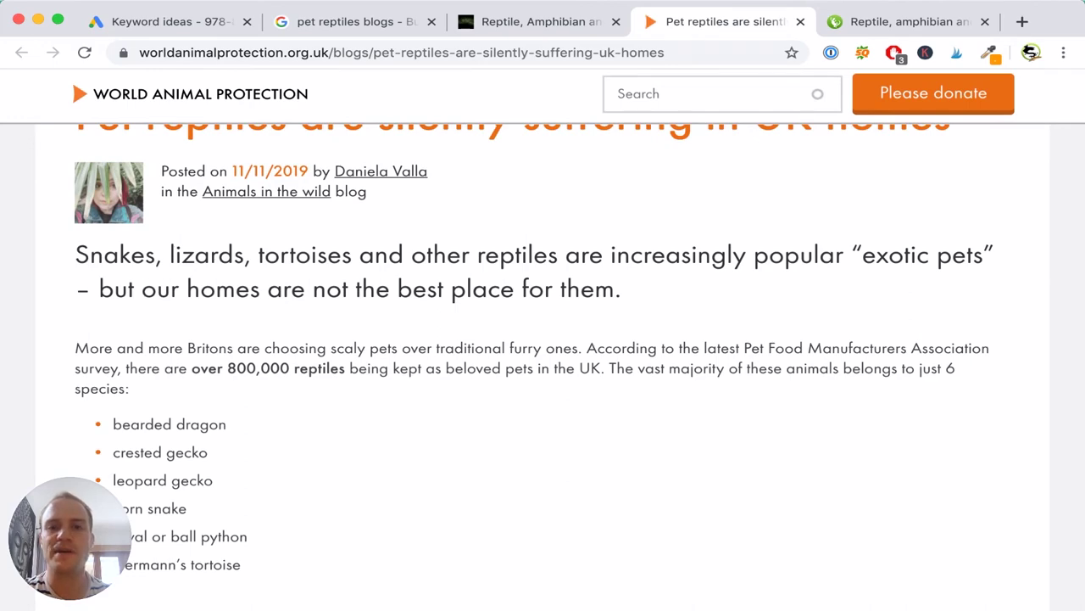
pyautogui.scroll(4, 543, 339)
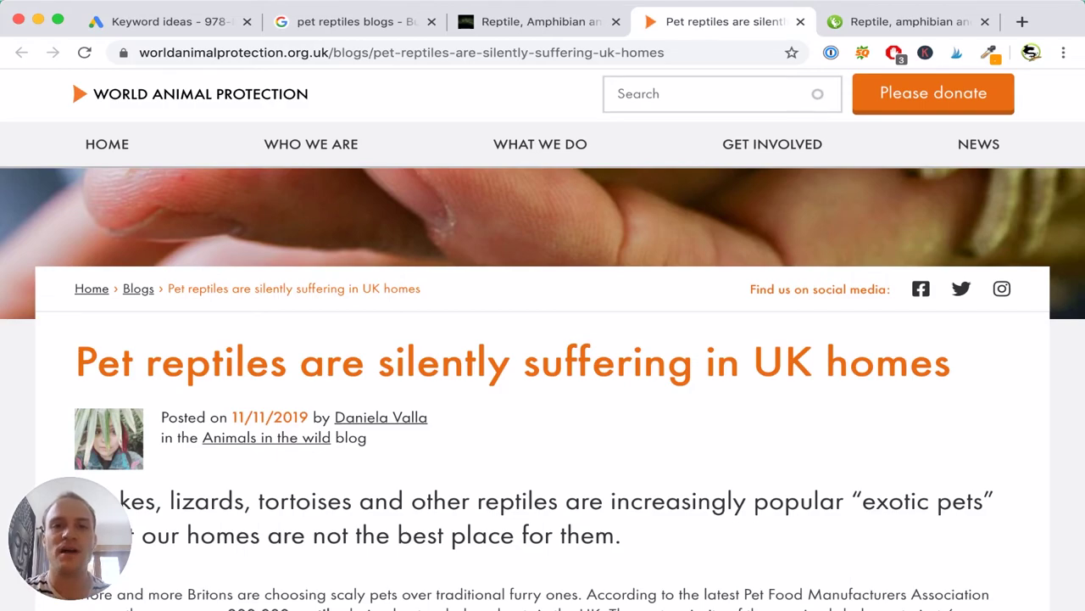
# - Compare That Reptile Blog with the article again, ending on the Swell Reptiles blog
pyautogui.hotkey('ctrl', 'shift', 'Tab')
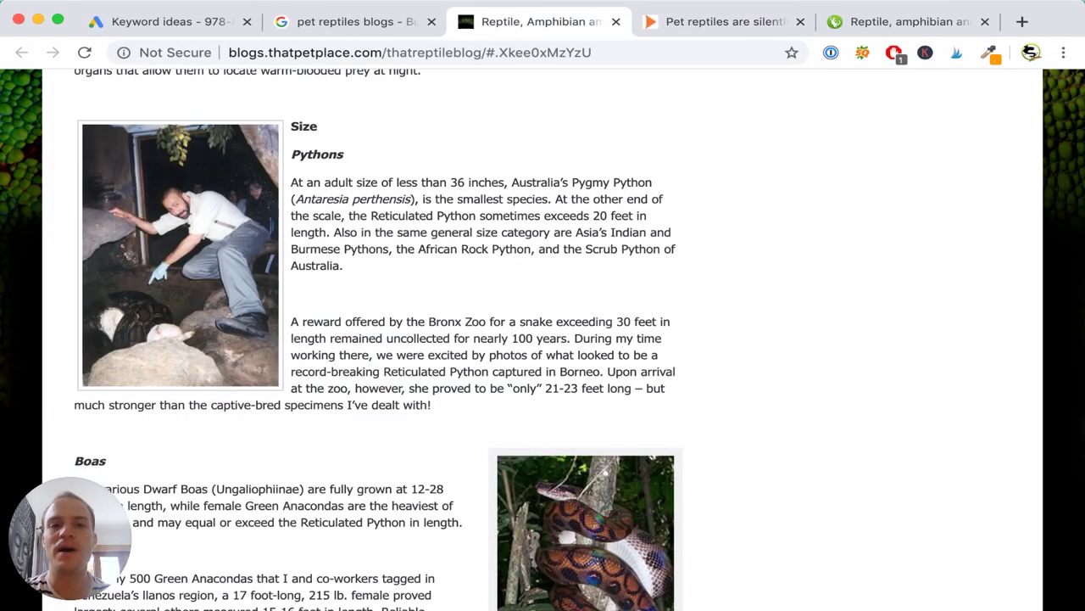
pyautogui.scroll(20, 542, 339)
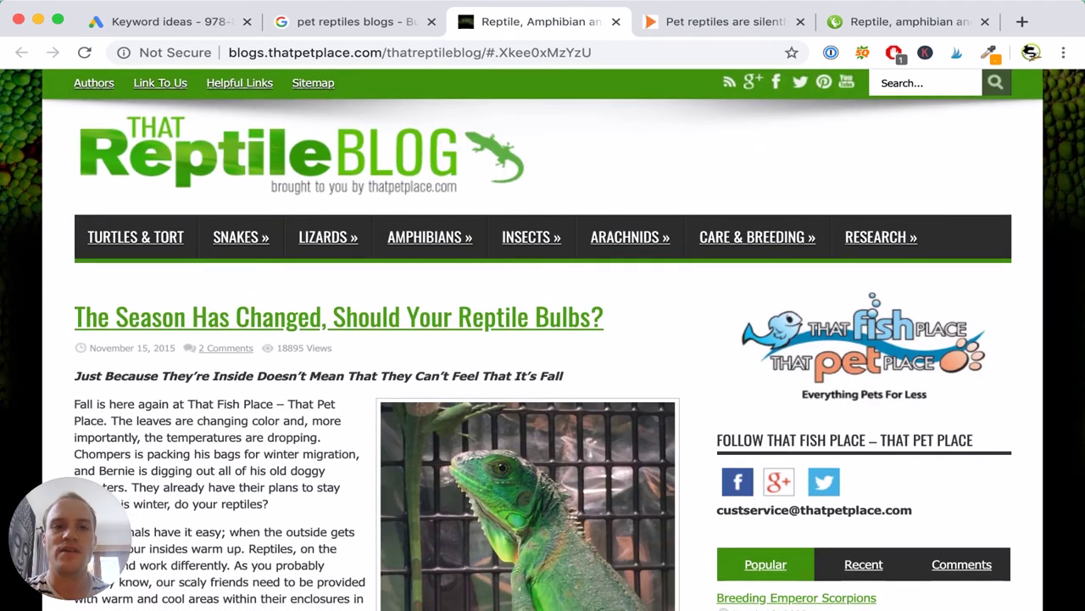
pyautogui.hotkey('ctrl', 'Tab')
pyautogui.moveTo(310, 144)
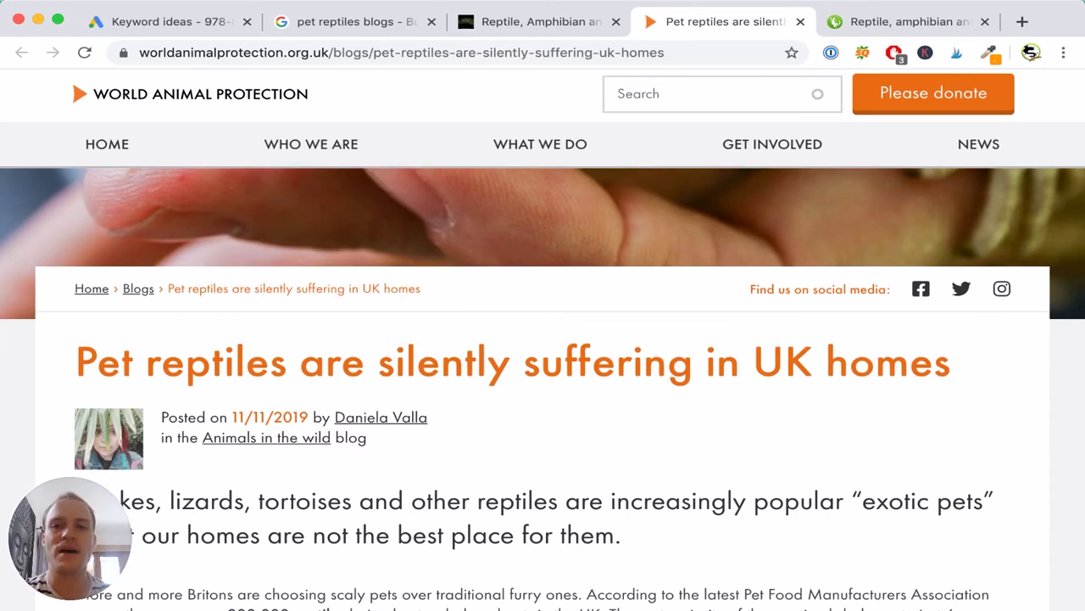
pyautogui.hotkey('ctrl', 'Tab')
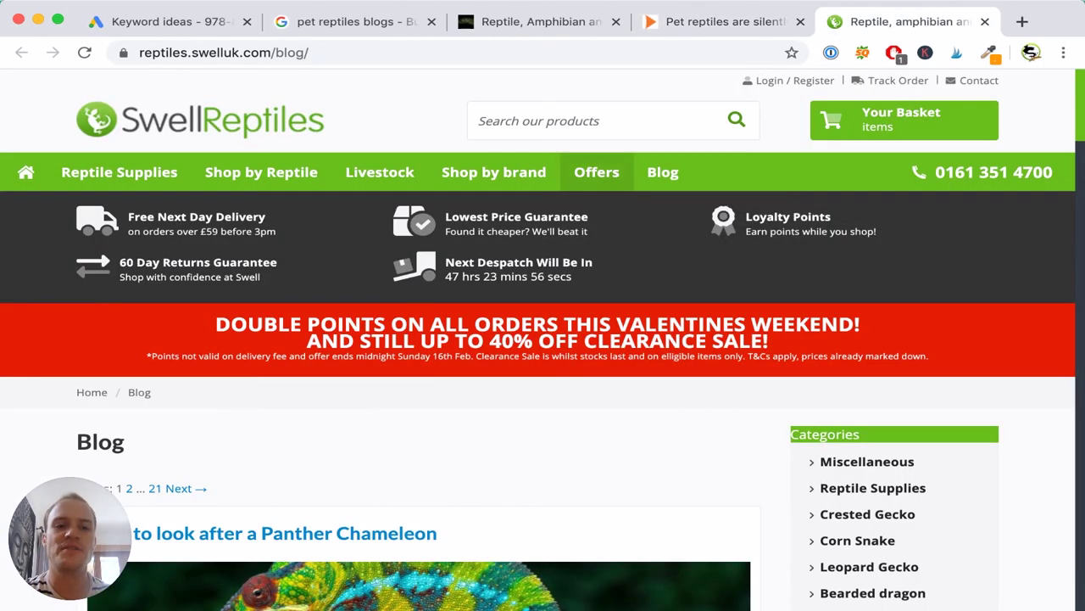
pyautogui.scroll(-20, 542, 339)
pyautogui.scroll(-20, 419, 339)
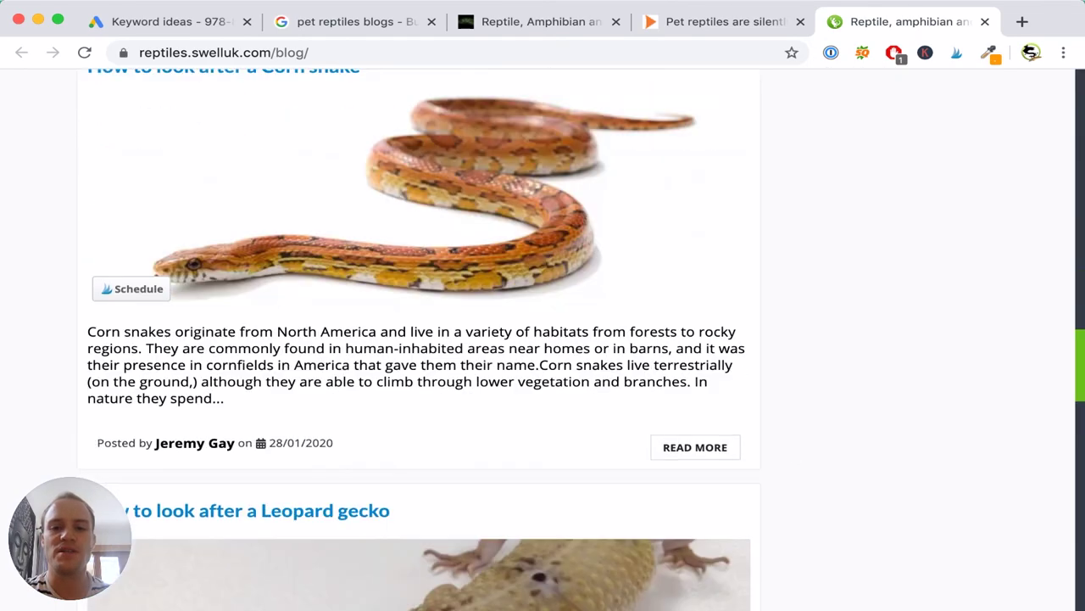
pyautogui.scroll(-4, 542, 340)
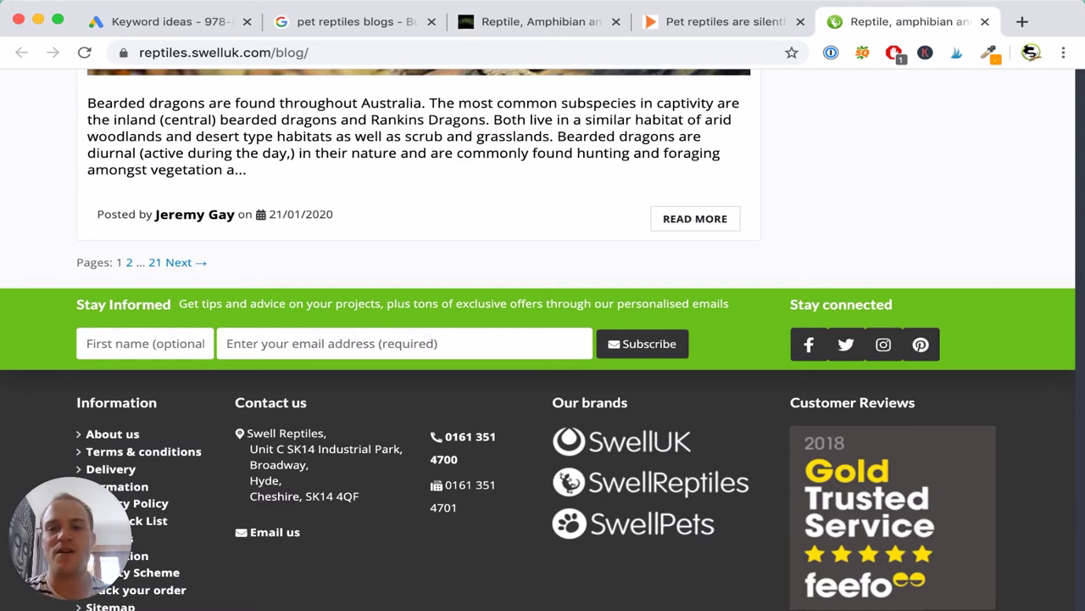
pyautogui.scroll(20, 543, 339)
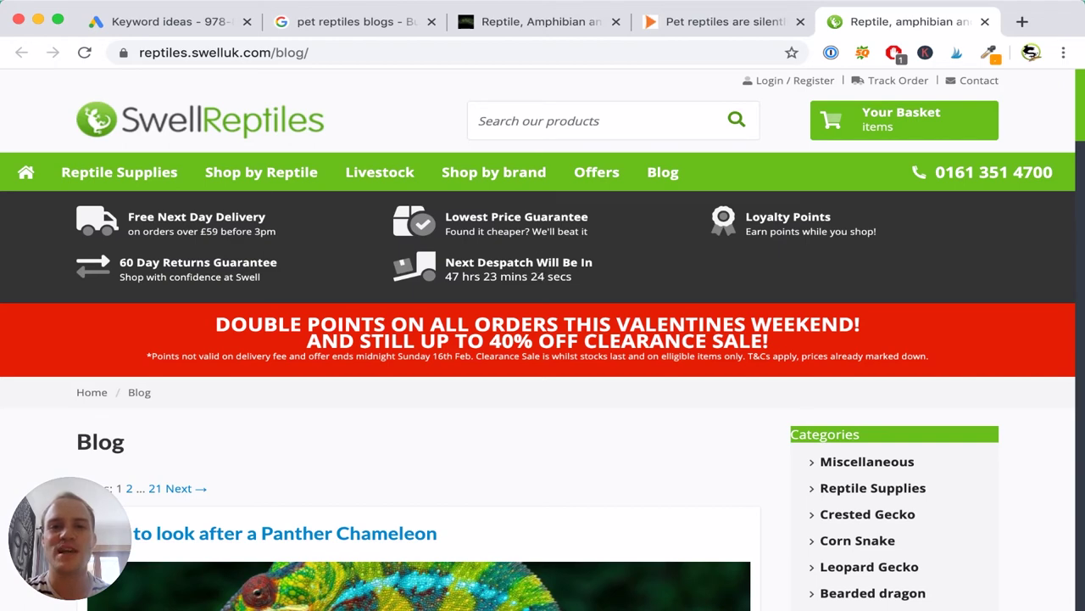
pyautogui.moveTo(380, 173)
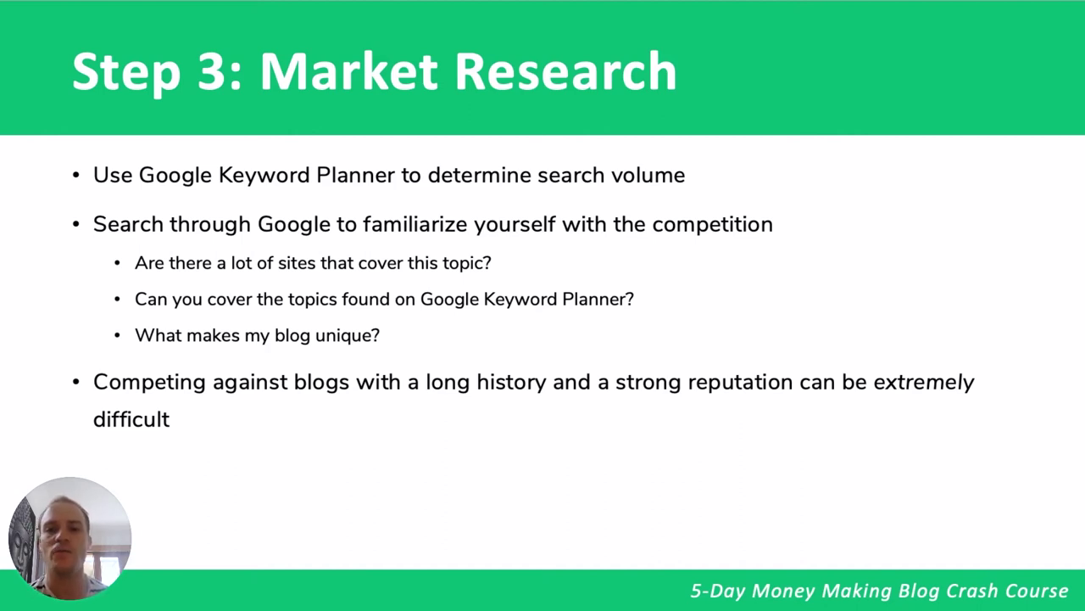
# - Advance the presentation to the empty 'Step 4: Making $$$' slide
pyautogui.press('Right')
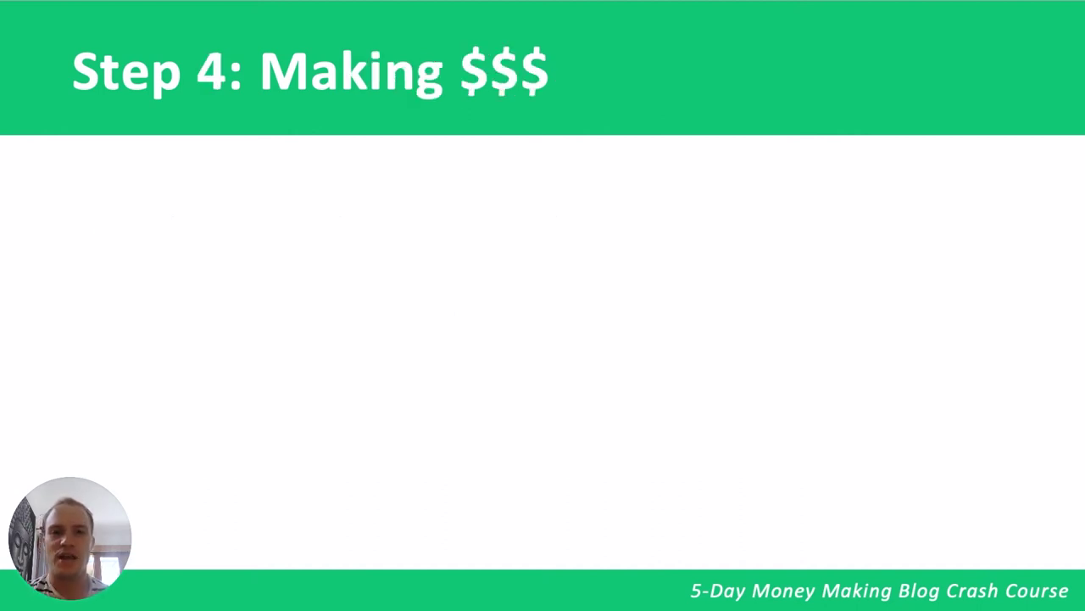